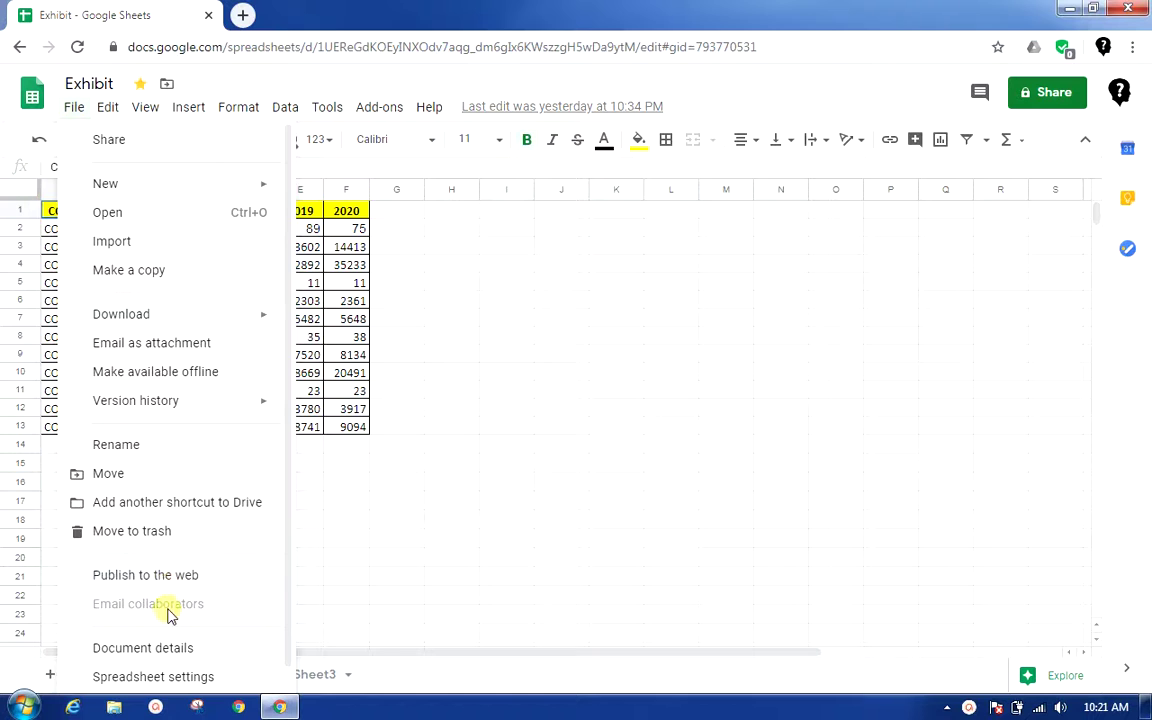
# - Review the document details of the Exhibit spreadsheet, including location, owner and modification date, and close them
pyautogui.scroll(-1, 190, 620)
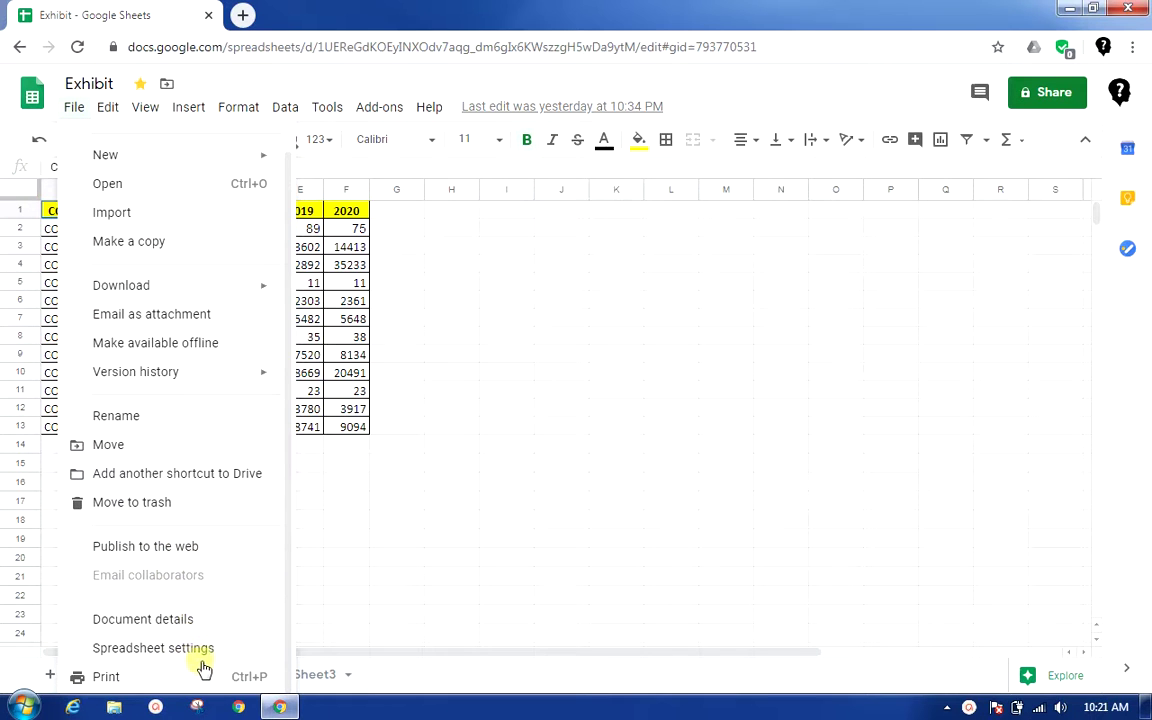
pyautogui.click(150, 622)
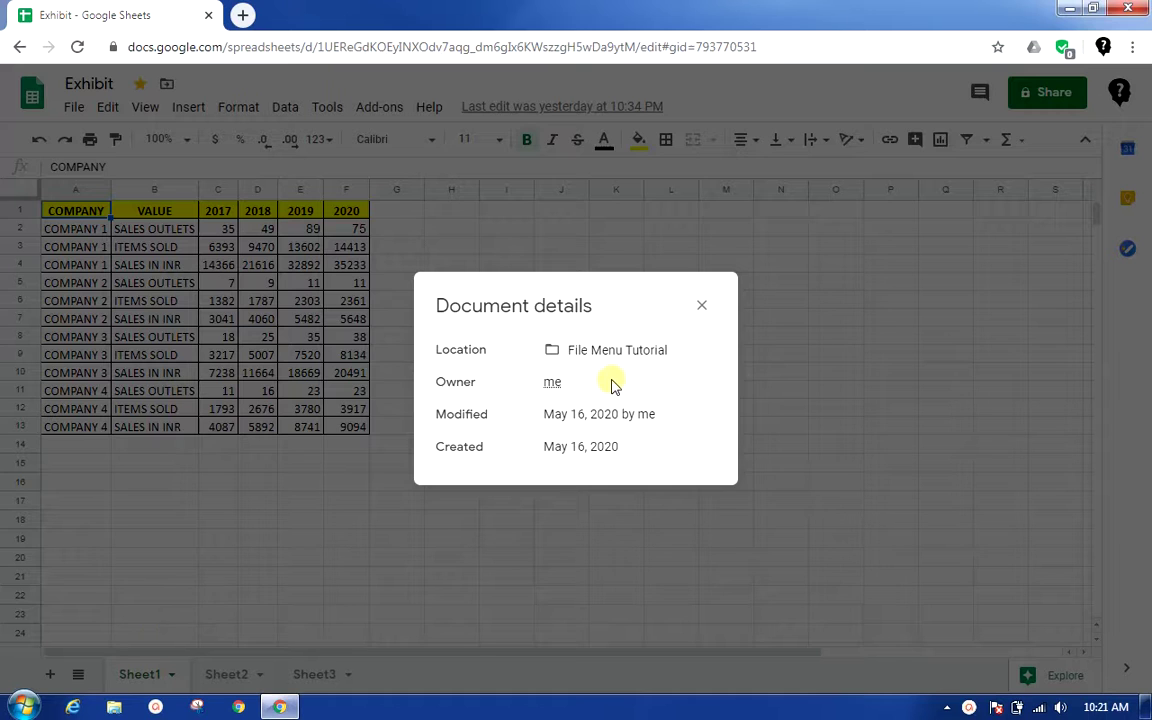
pyautogui.moveTo(552, 382)
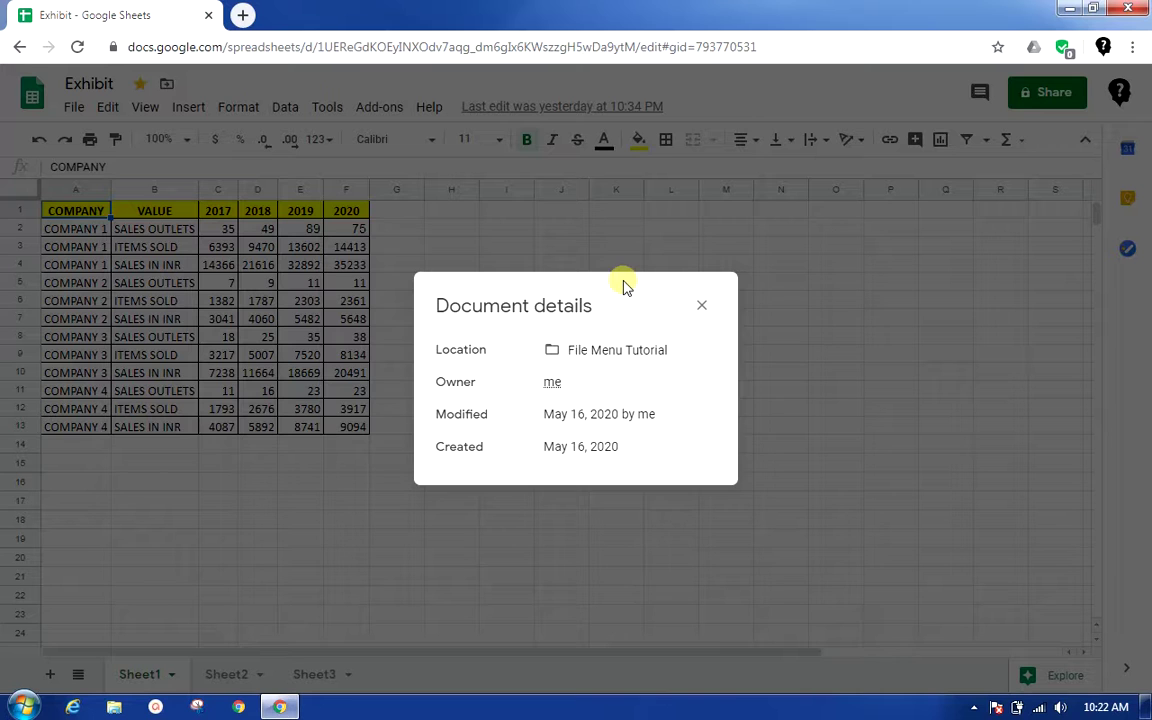
pyautogui.click(703, 305)
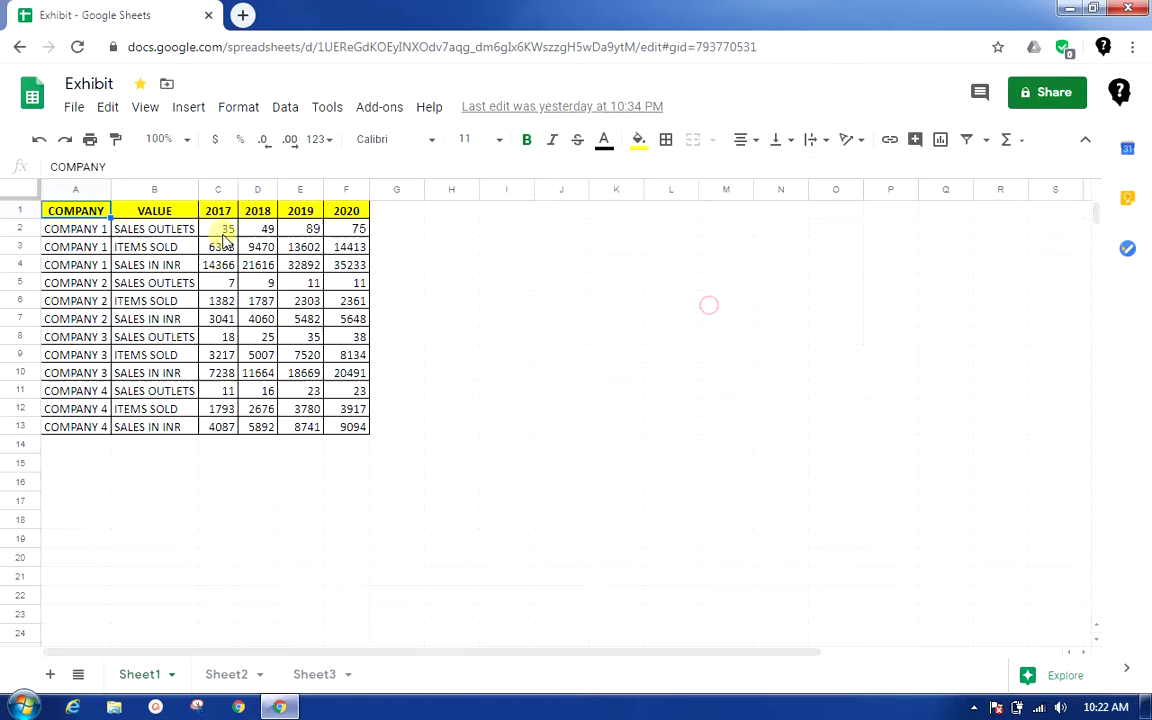
# - Look through the general and calculation sections of the spreadsheet settings and browse the available locales
pyautogui.click(68, 111)
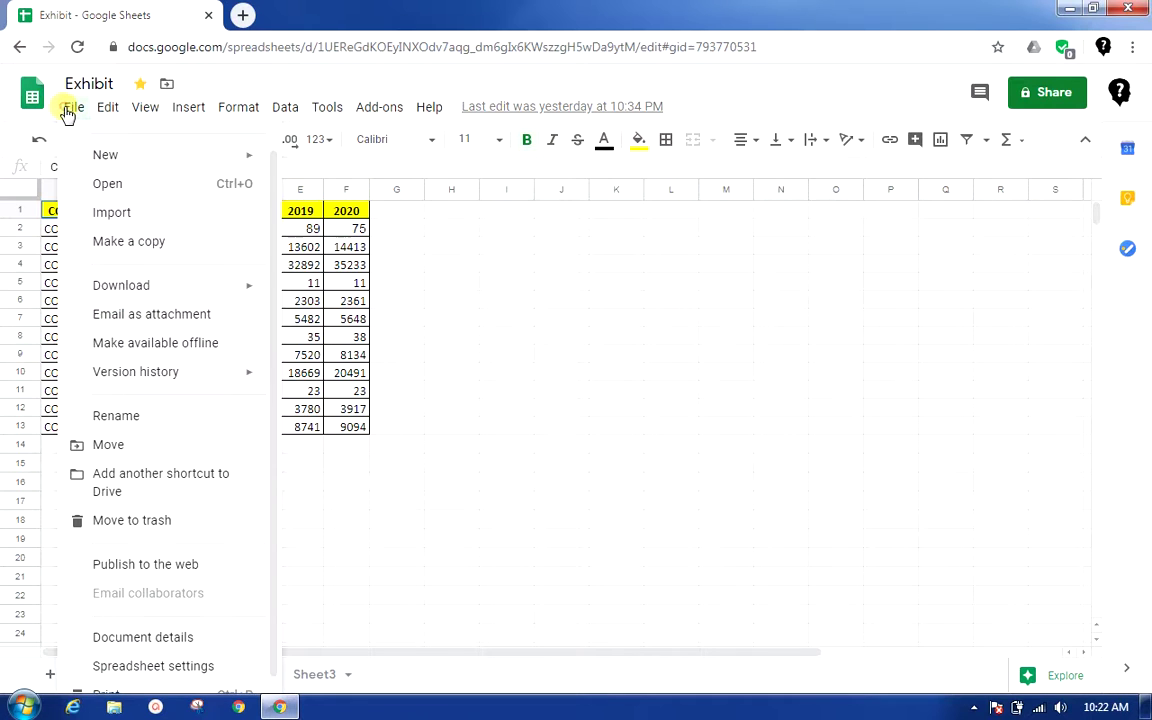
pyautogui.click(136, 650)
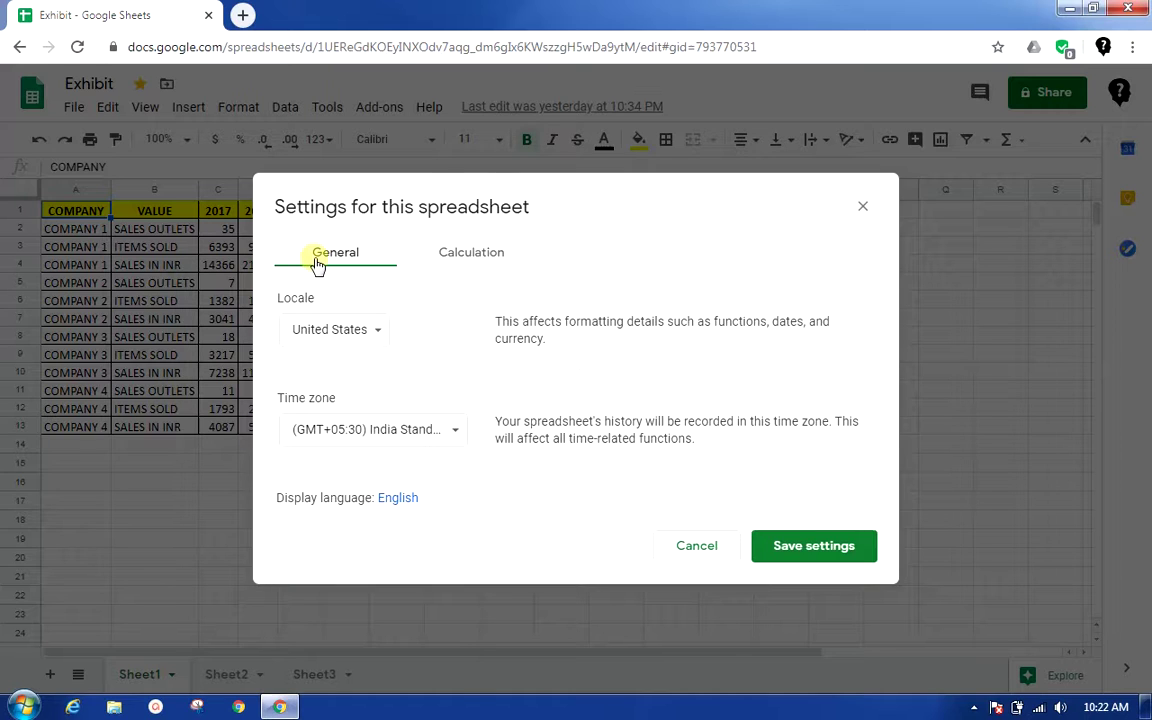
pyautogui.click(456, 260)
pyautogui.click(365, 248)
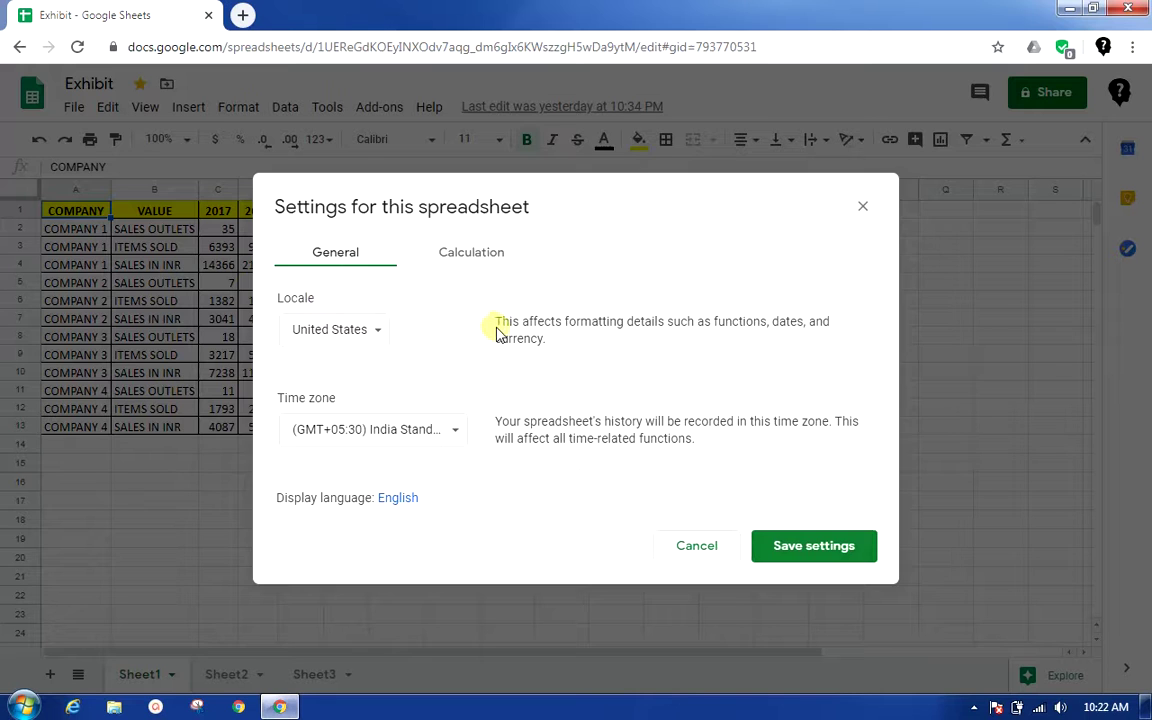
pyautogui.click(383, 338)
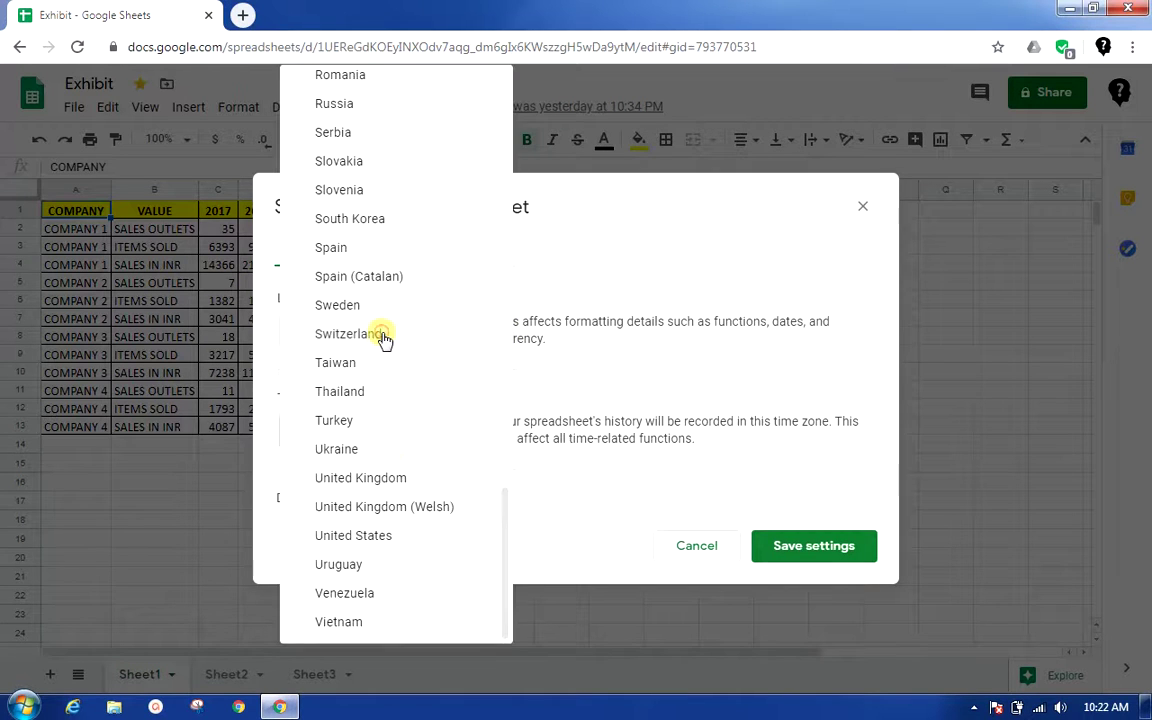
pyautogui.moveTo(506, 535); pyautogui.dragTo(477, 372)
pyautogui.click(581, 348)
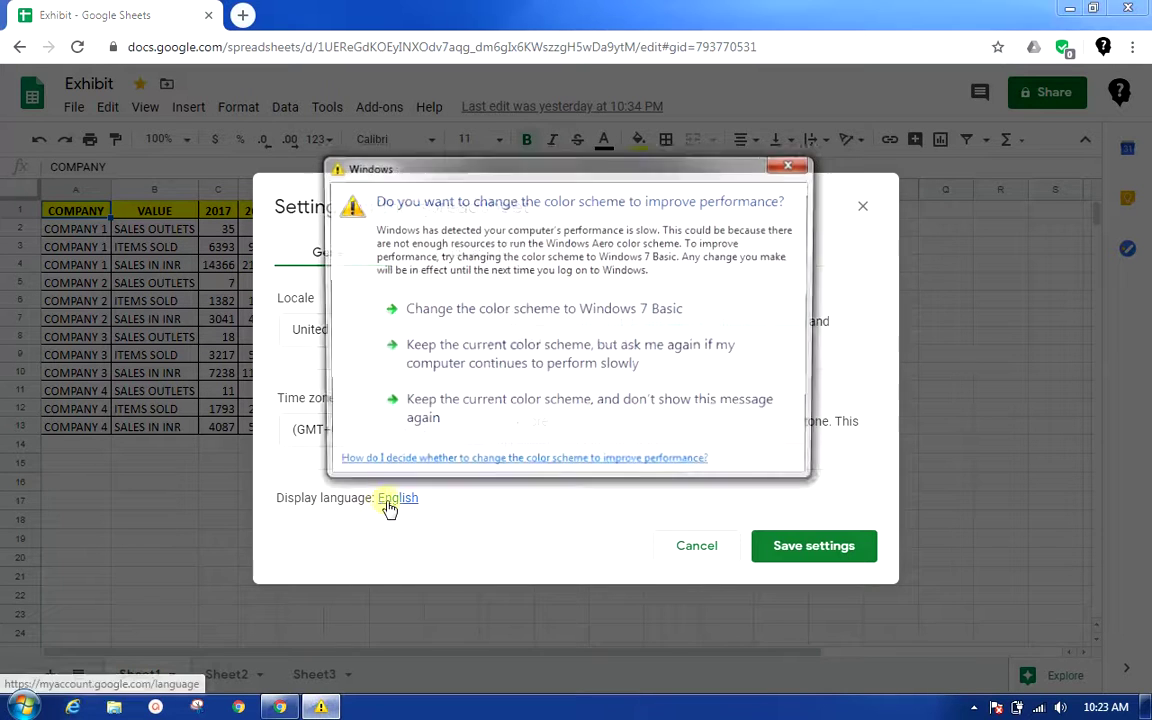
# - Keep the current Windows color scheme with no further reminders and save the spreadsheet settings
pyautogui.click(522, 408)
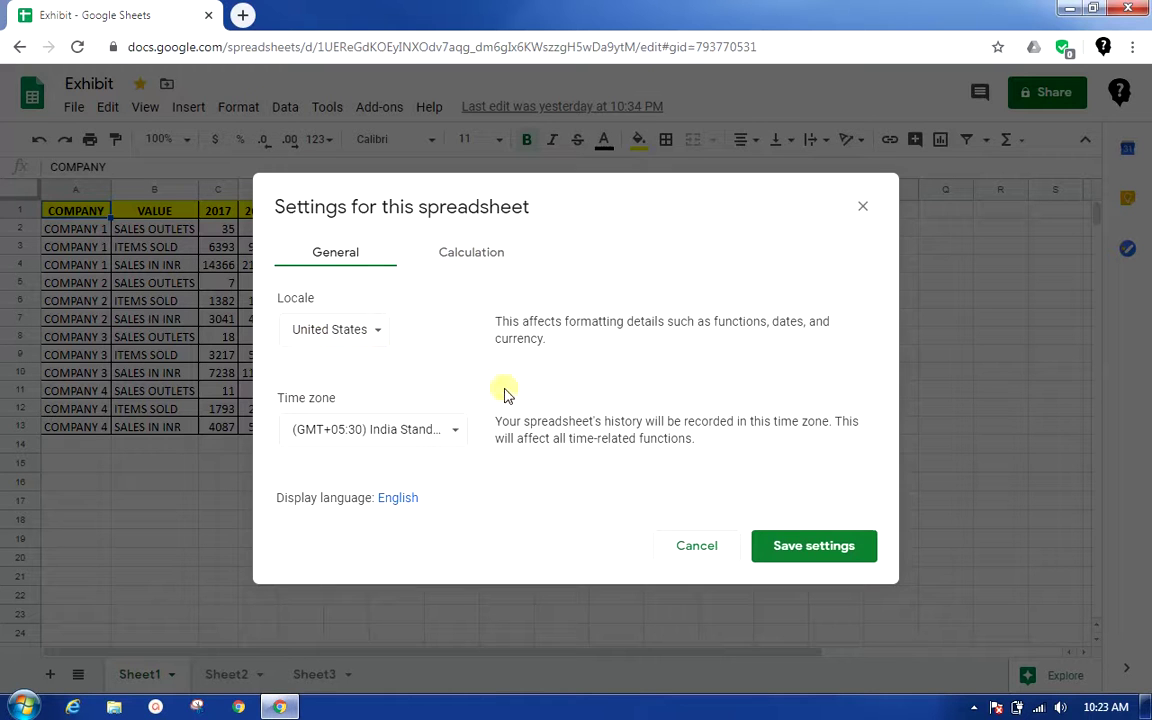
pyautogui.click(814, 545)
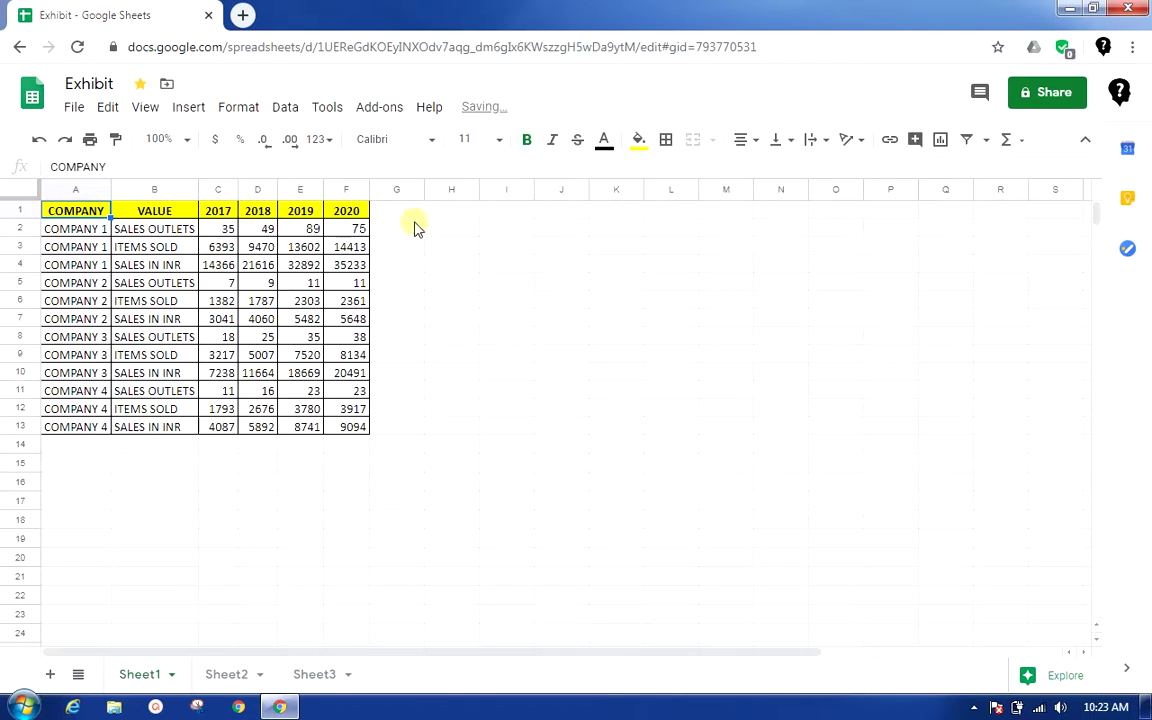
# - Examine the number, currency and date formats offered for the spreadsheet's cells
pyautogui.click(235, 112)
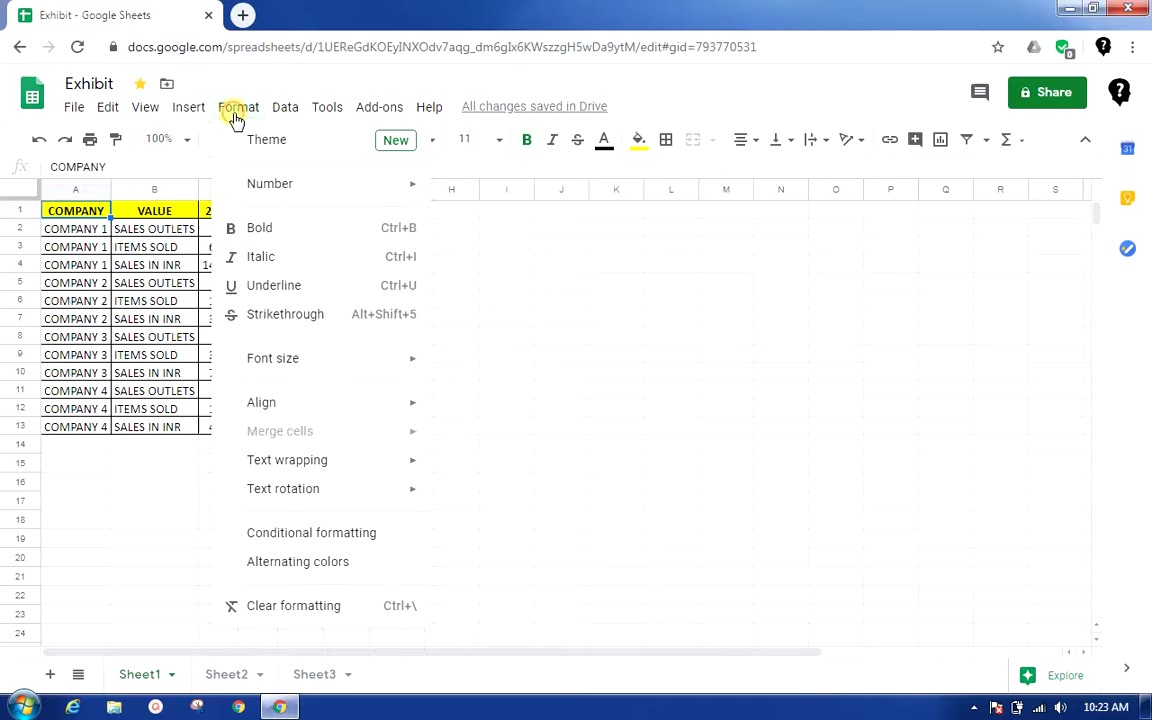
pyautogui.click(241, 184)
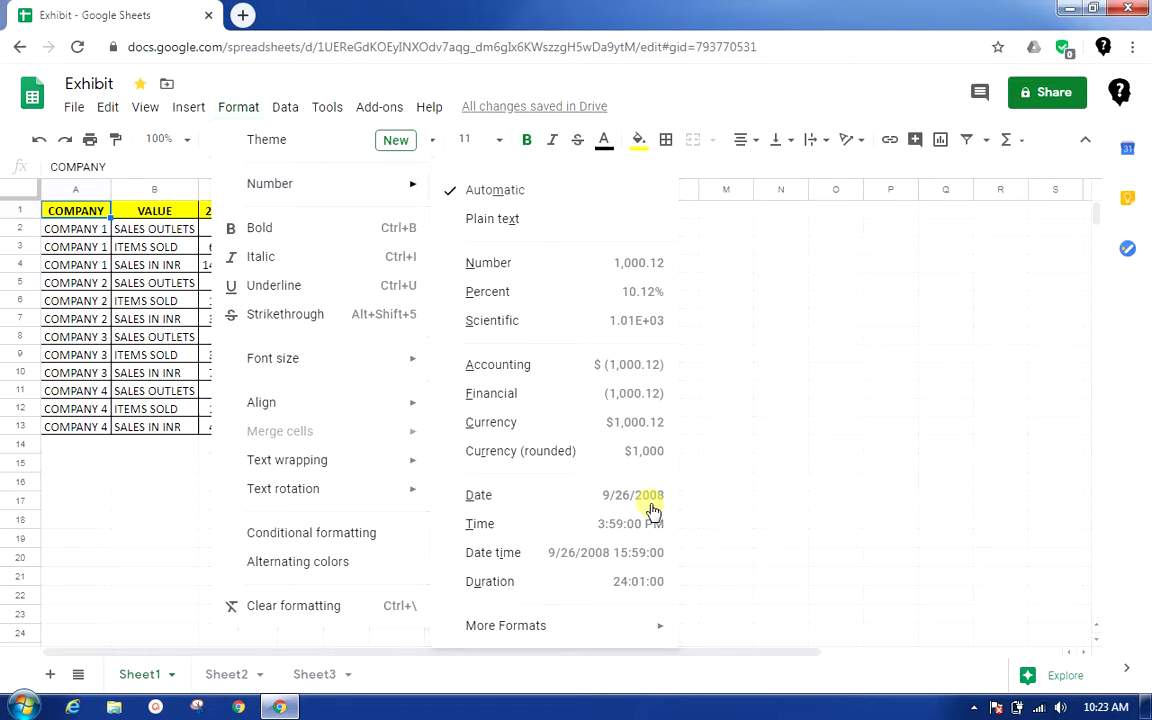
pyautogui.click(712, 475)
# - Set the spreadsheet's locale to India and save the settings
pyautogui.click(75, 108)
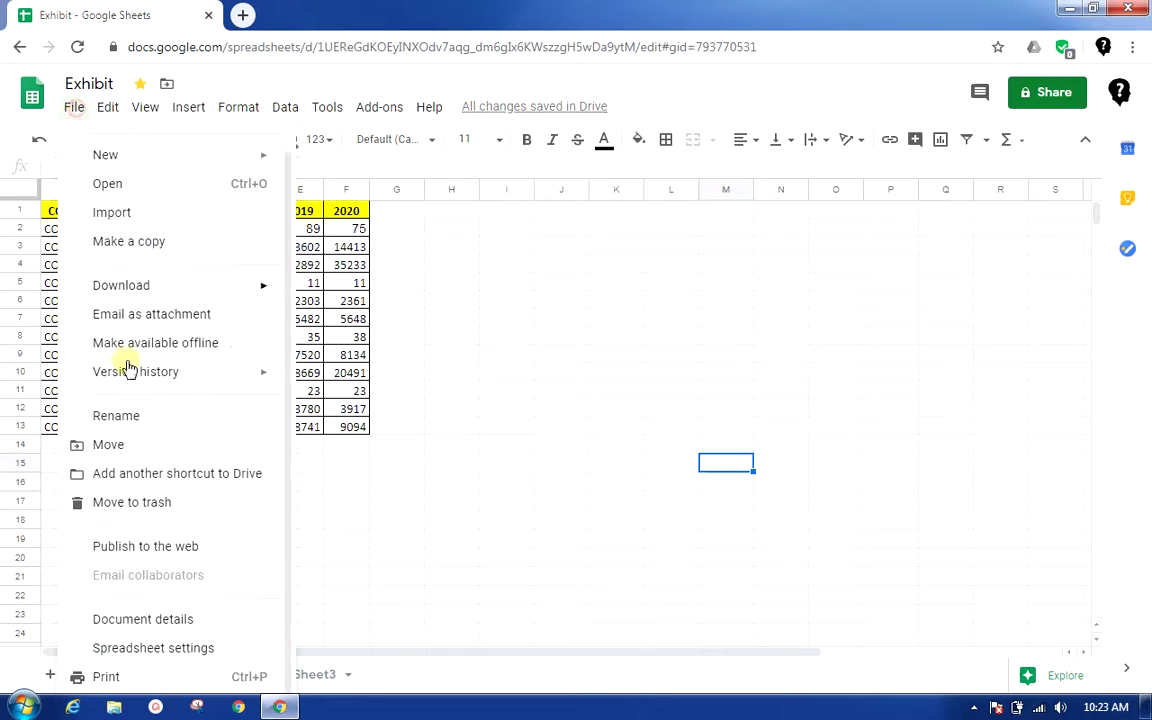
pyautogui.click(200, 650)
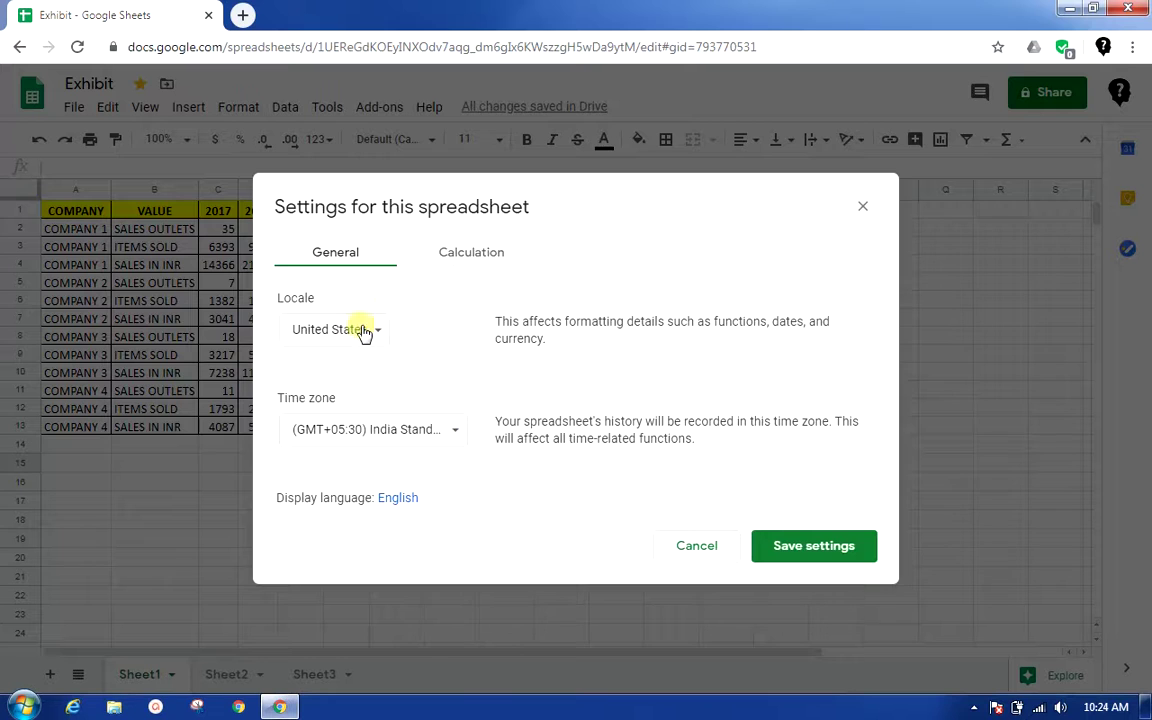
pyautogui.doubleClick(362, 332)
pyautogui.click(362, 334)
pyautogui.scroll(1, 420, 418)
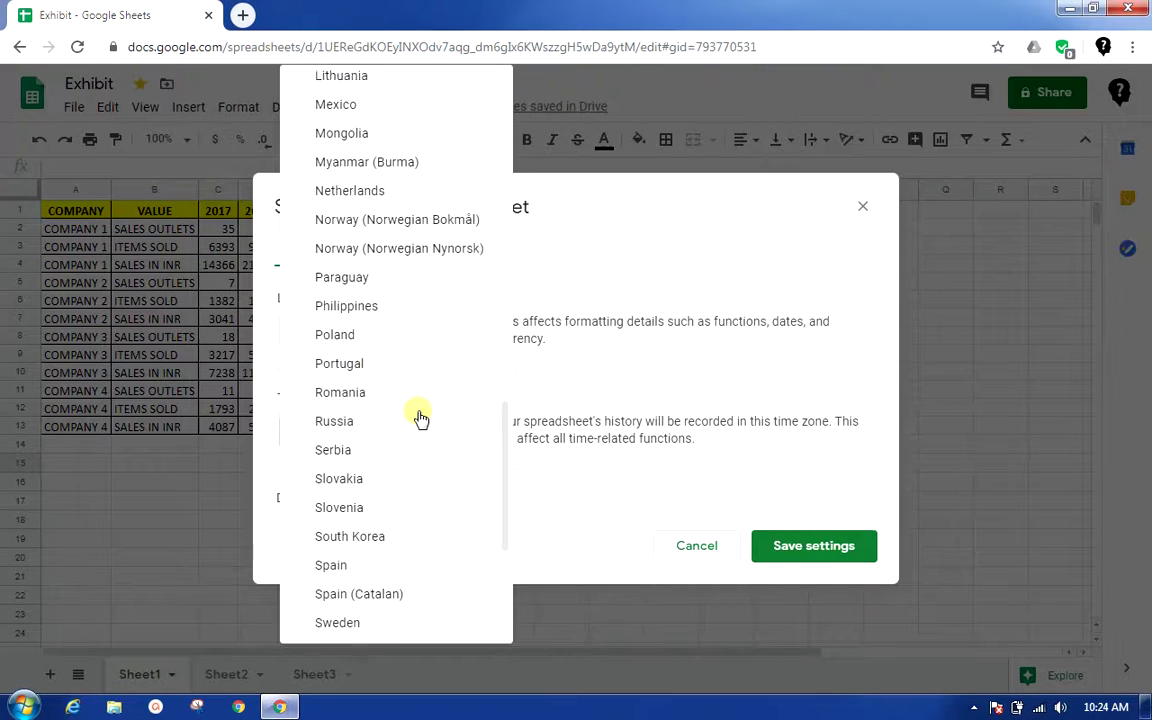
pyautogui.scroll(4, 420, 418)
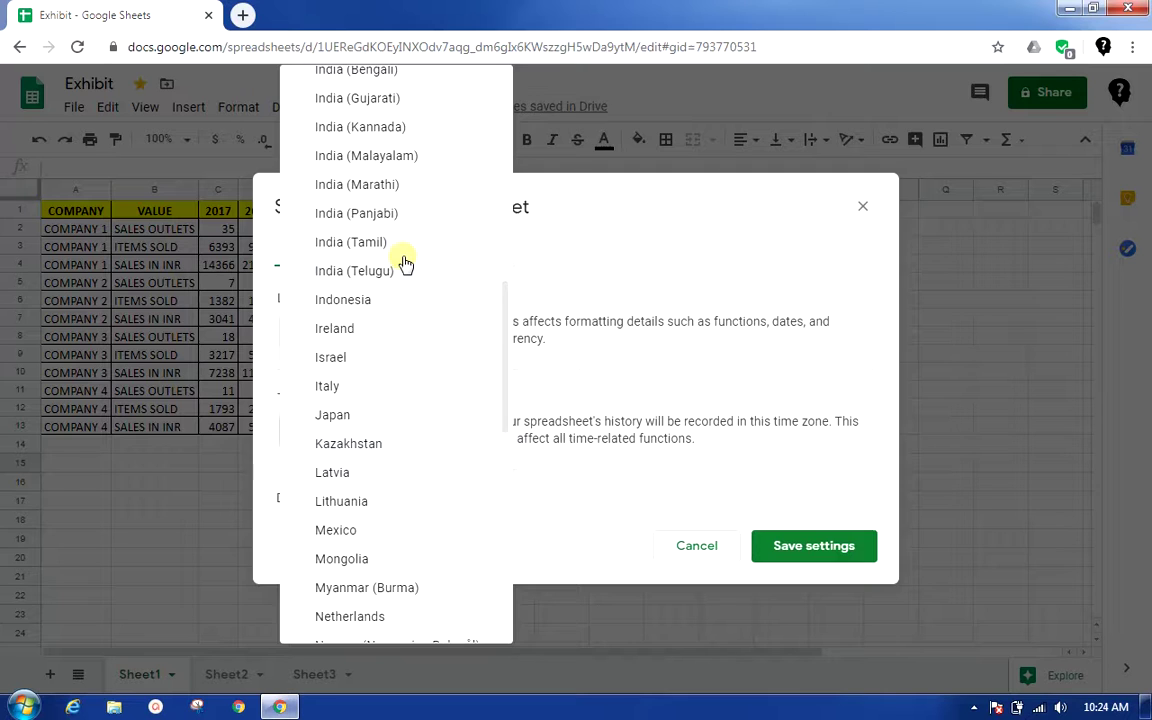
pyautogui.scroll(2, 404, 196)
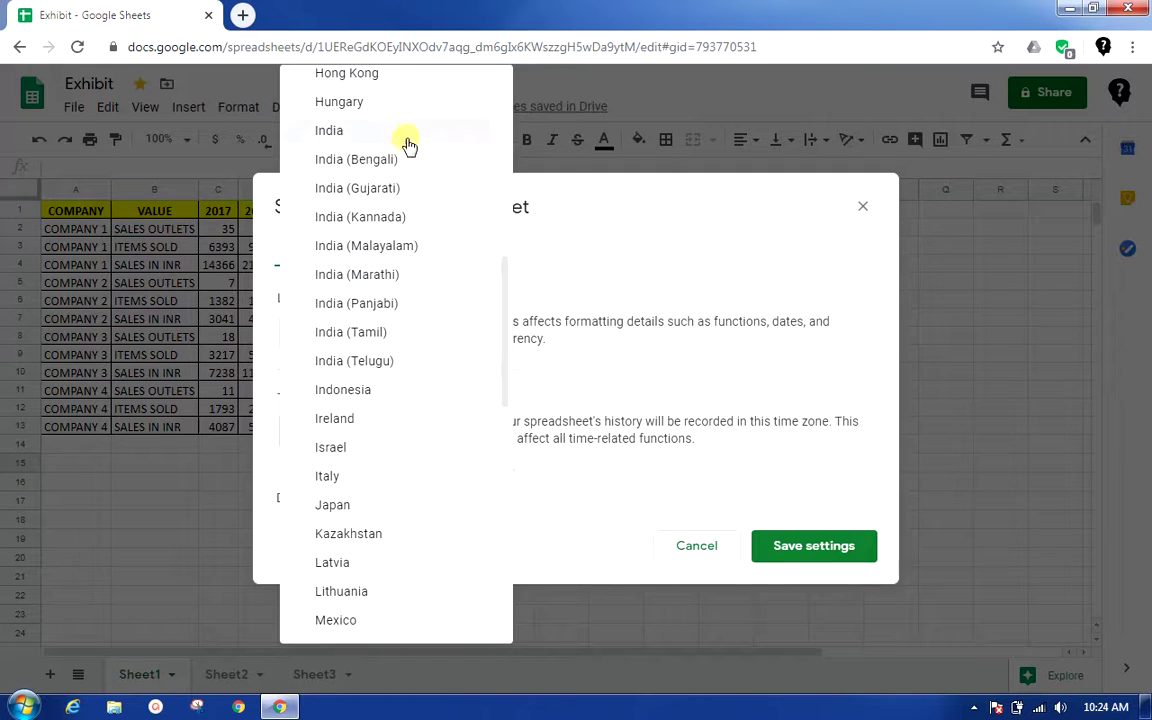
pyautogui.click(408, 140)
pyautogui.click(793, 548)
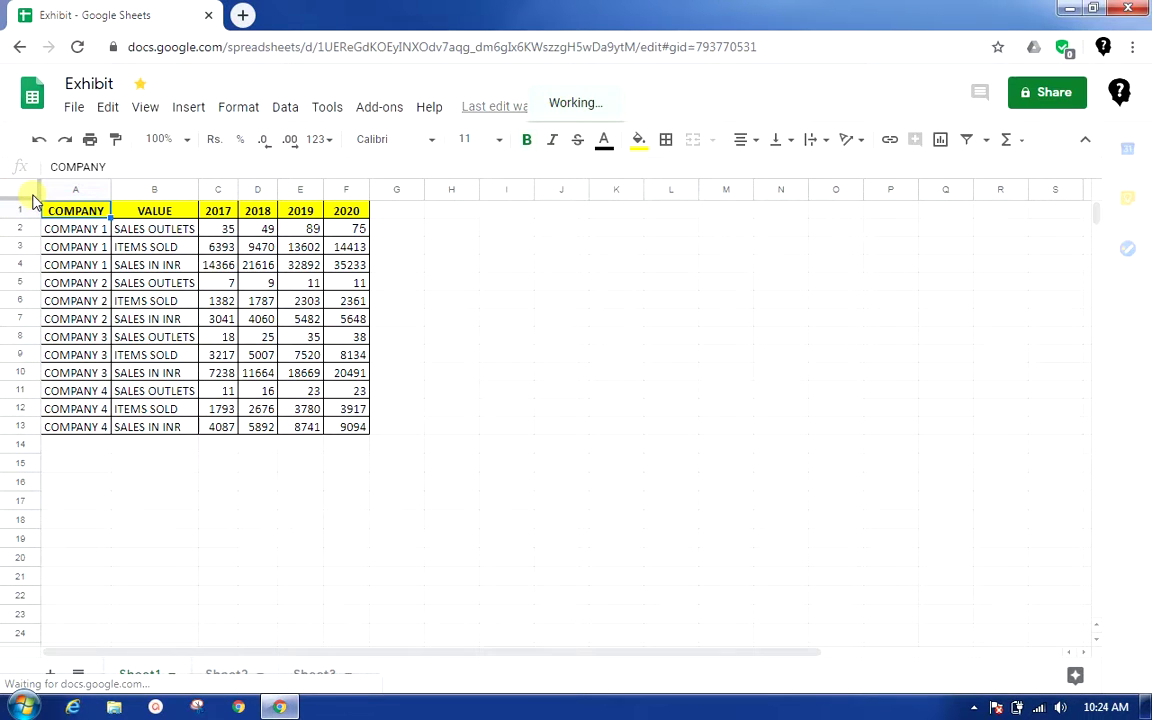
# - Check the formatting options again under the India locale
pyautogui.click(231, 121)
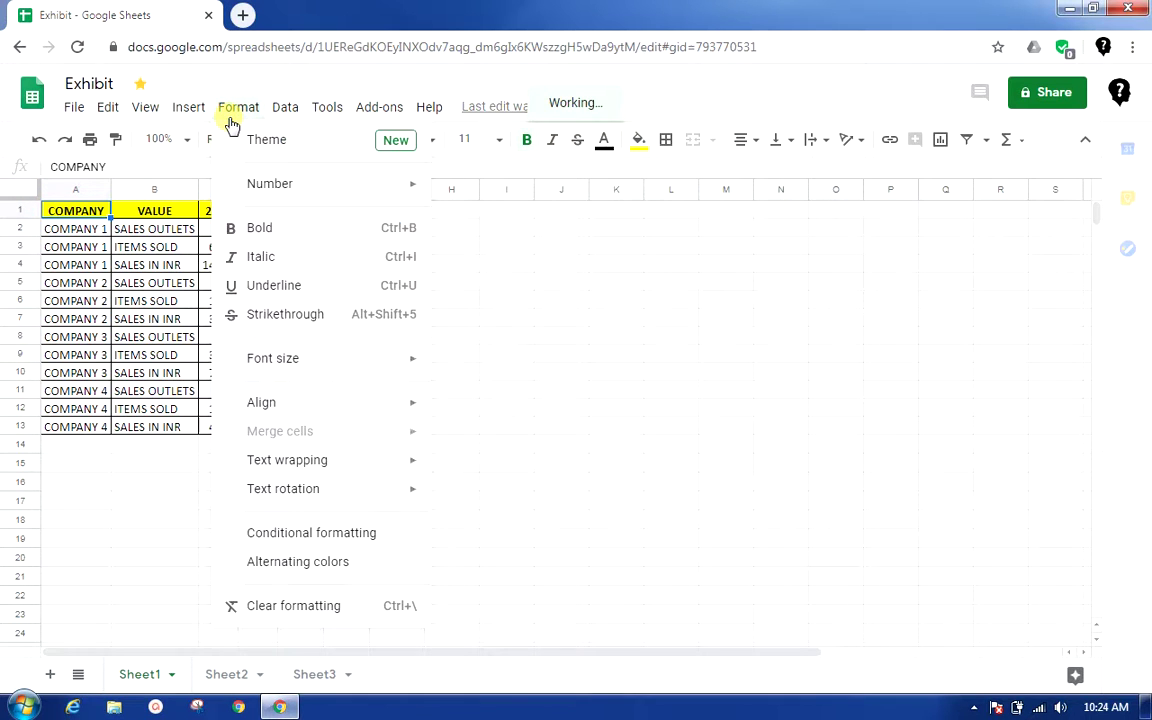
pyautogui.moveTo(237, 185)
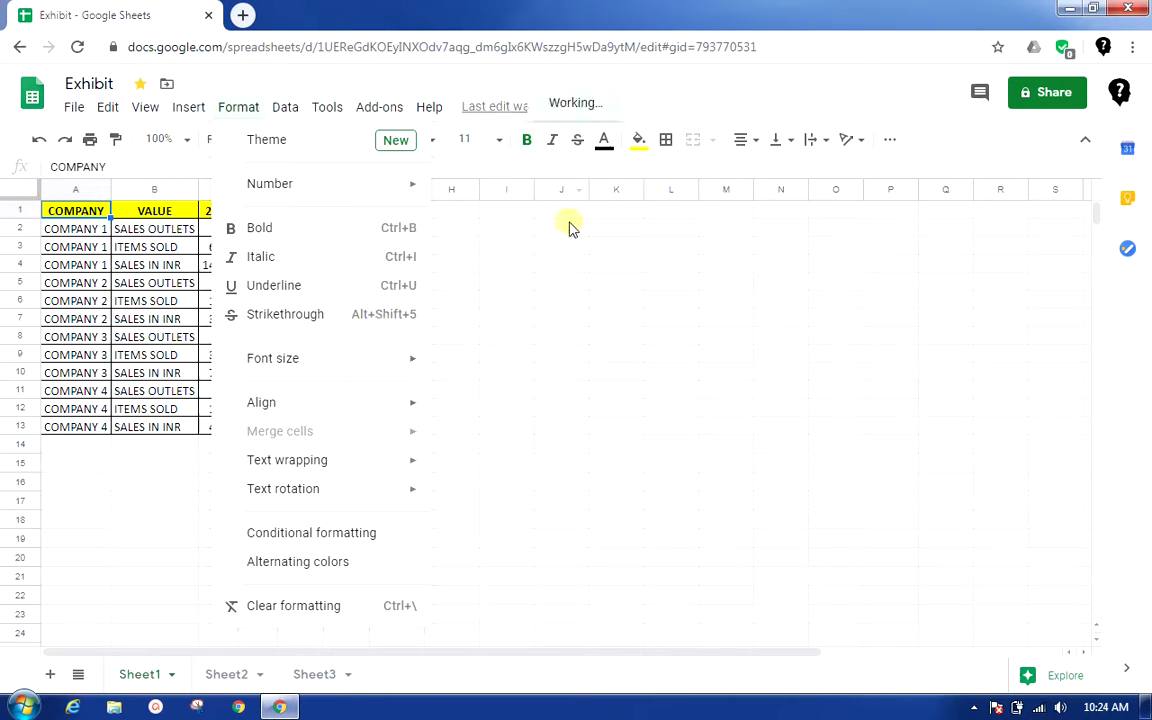
pyautogui.click(575, 215)
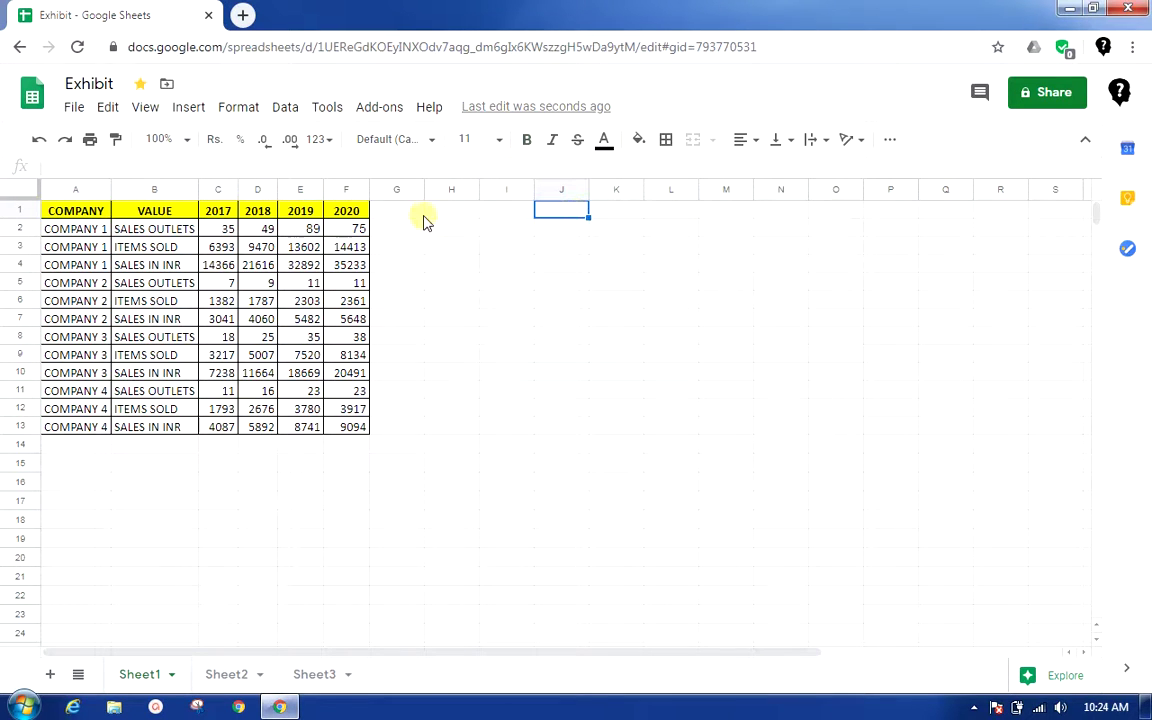
# - Open the spreadsheet's calculation settings and read which functions the recalculation setting affects
pyautogui.click(70, 106)
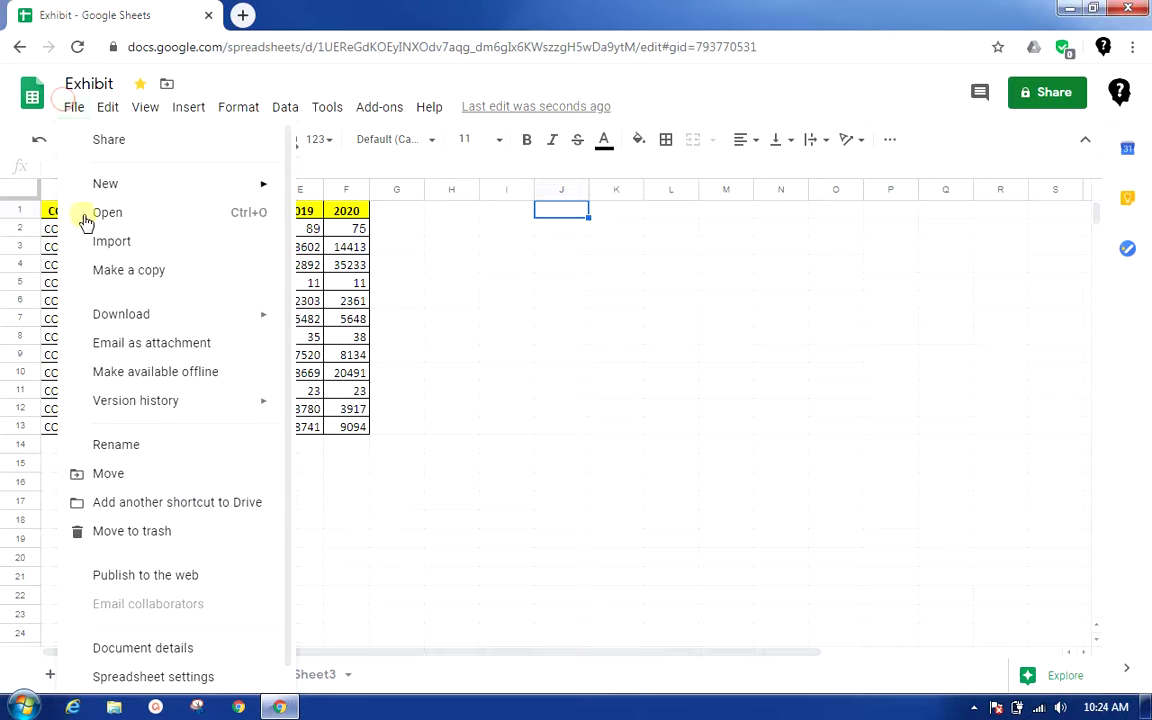
pyautogui.click(140, 677)
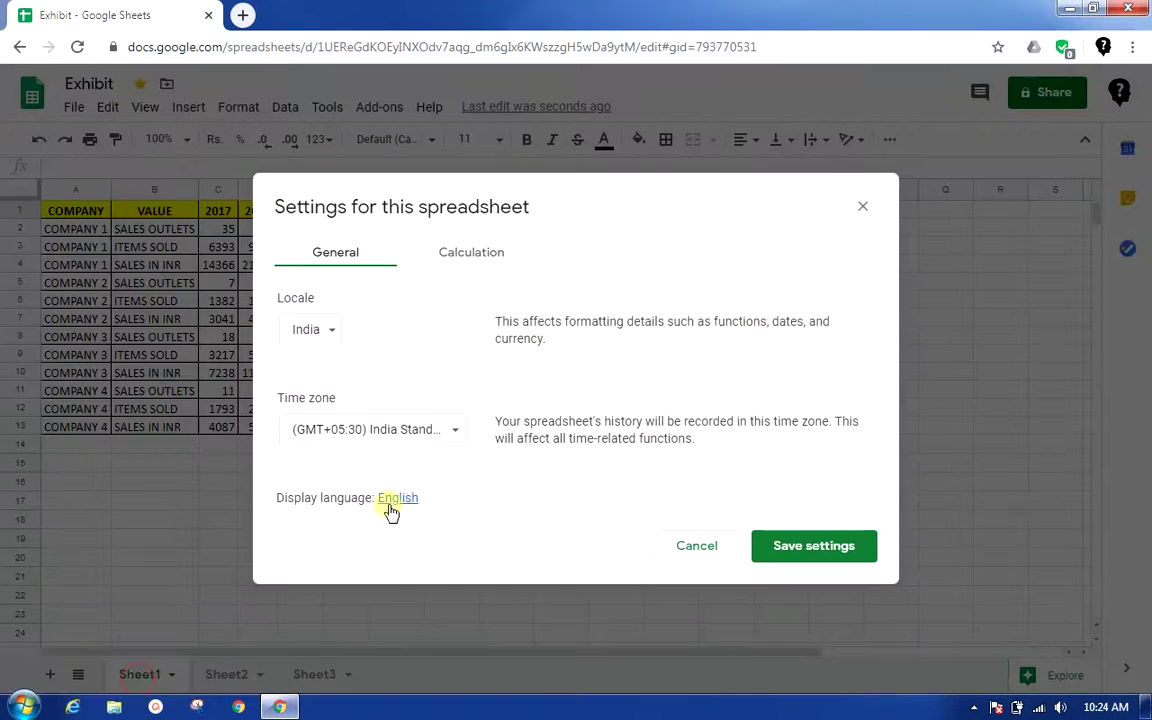
pyautogui.click(456, 254)
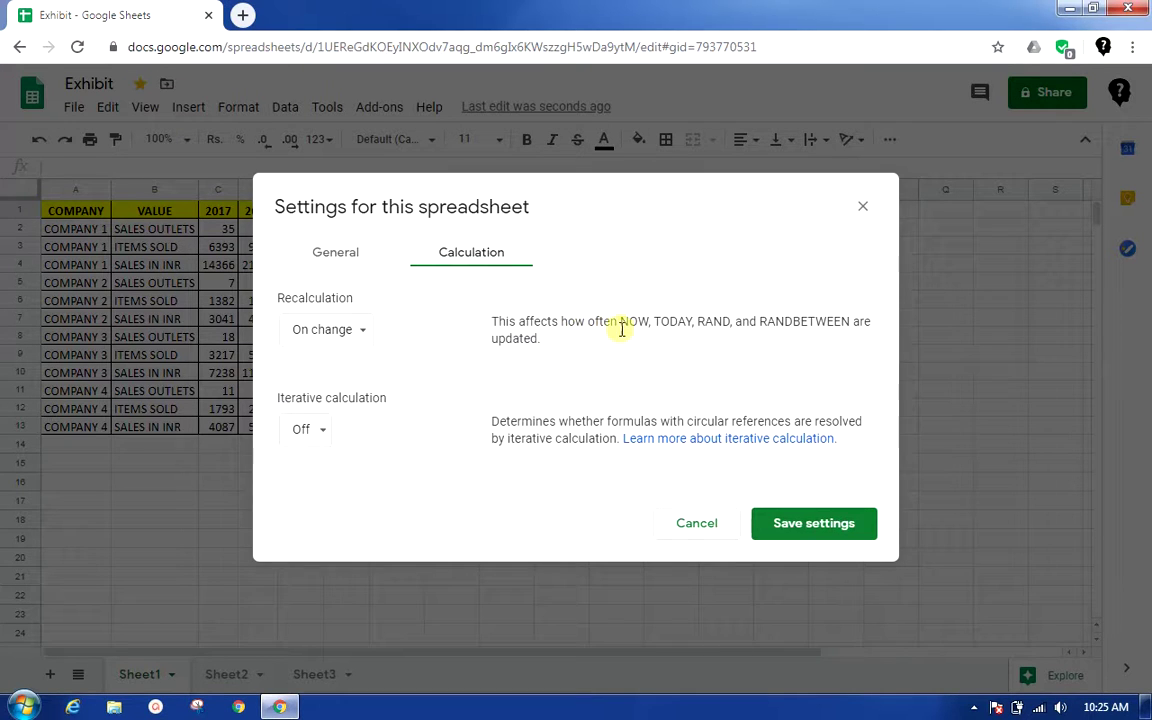
pyautogui.moveTo(620, 321); pyautogui.dragTo(687, 321)
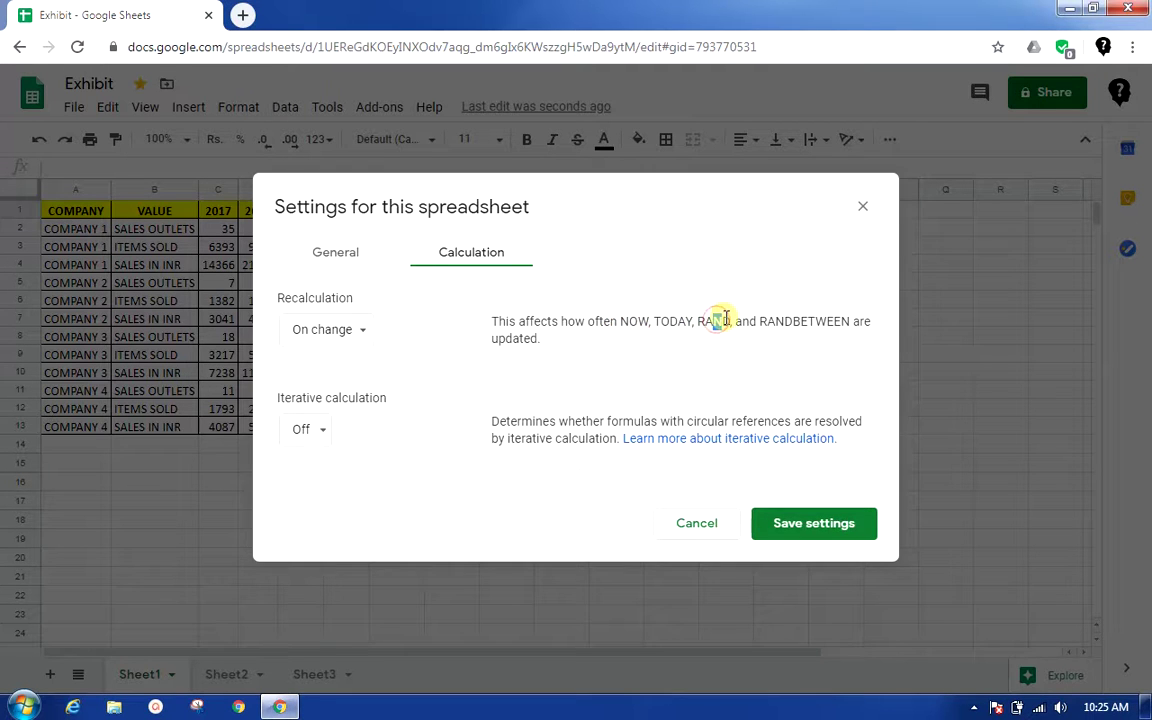
pyautogui.moveTo(722, 321); pyautogui.dragTo(713, 321)
pyautogui.click(635, 320)
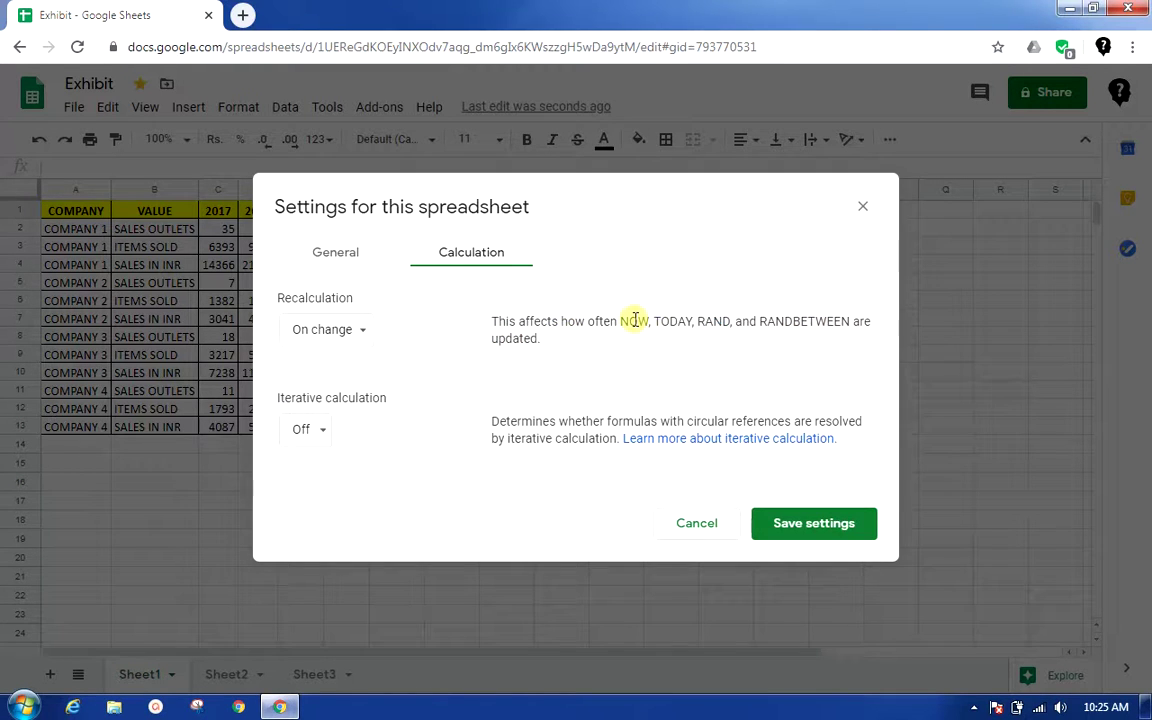
# - Review the recalculation frequency choices and keep On change selected
pyautogui.click(356, 333)
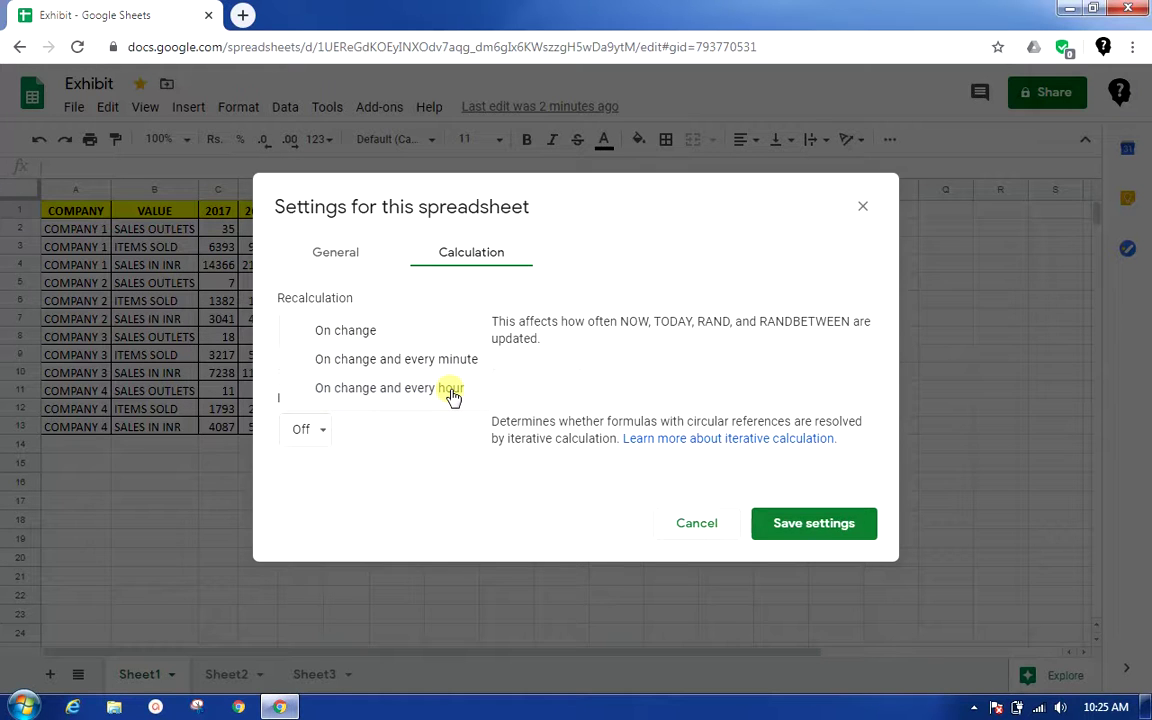
pyautogui.click(373, 331)
pyautogui.click(506, 382)
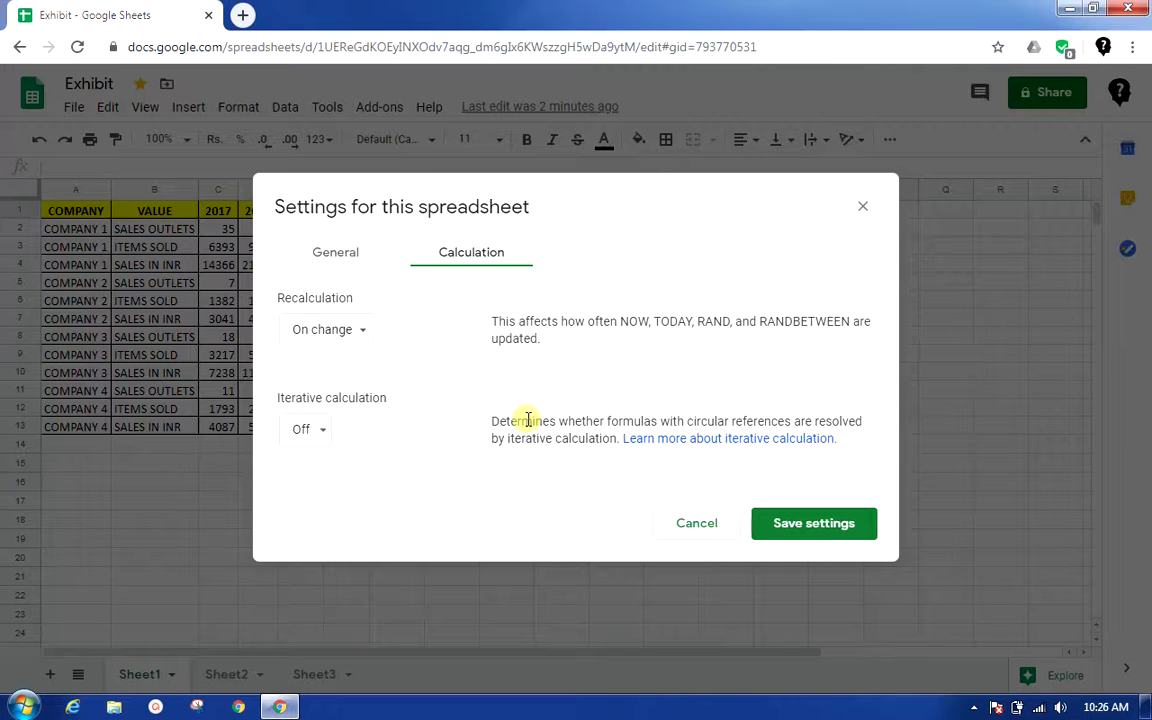
# - Turn iterative calculation on to view its iteration and threshold fields, and switch it off again
pyautogui.click(316, 433)
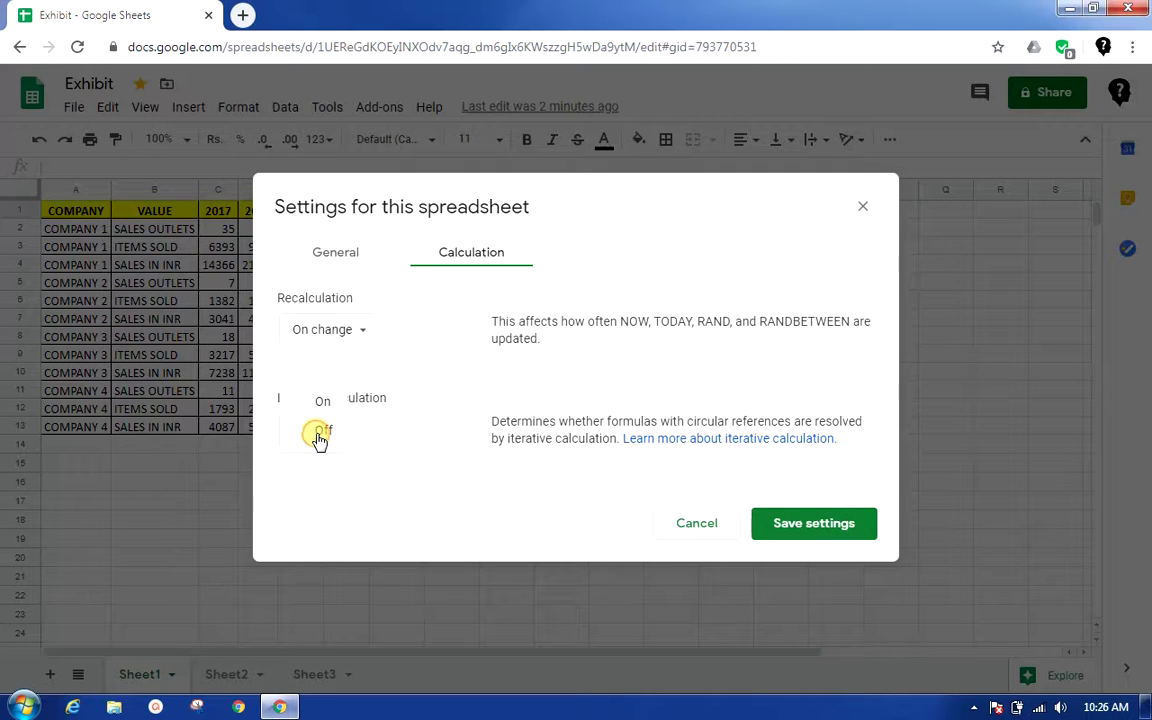
pyautogui.click(320, 403)
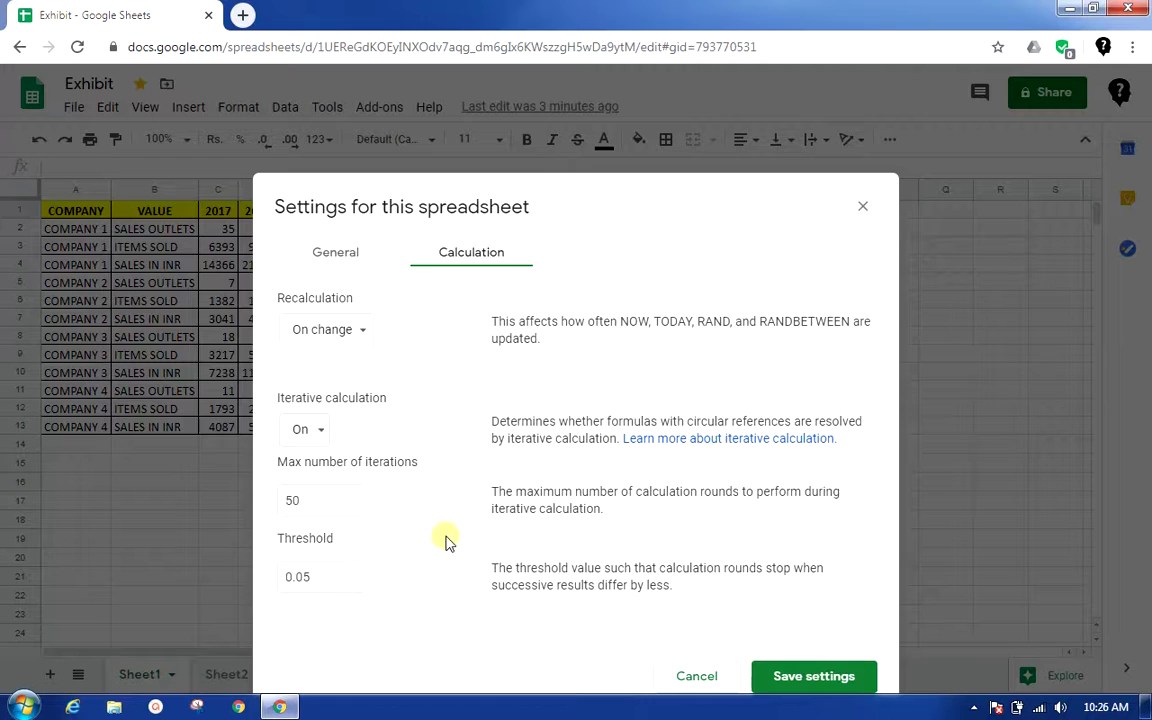
pyautogui.click(298, 433)
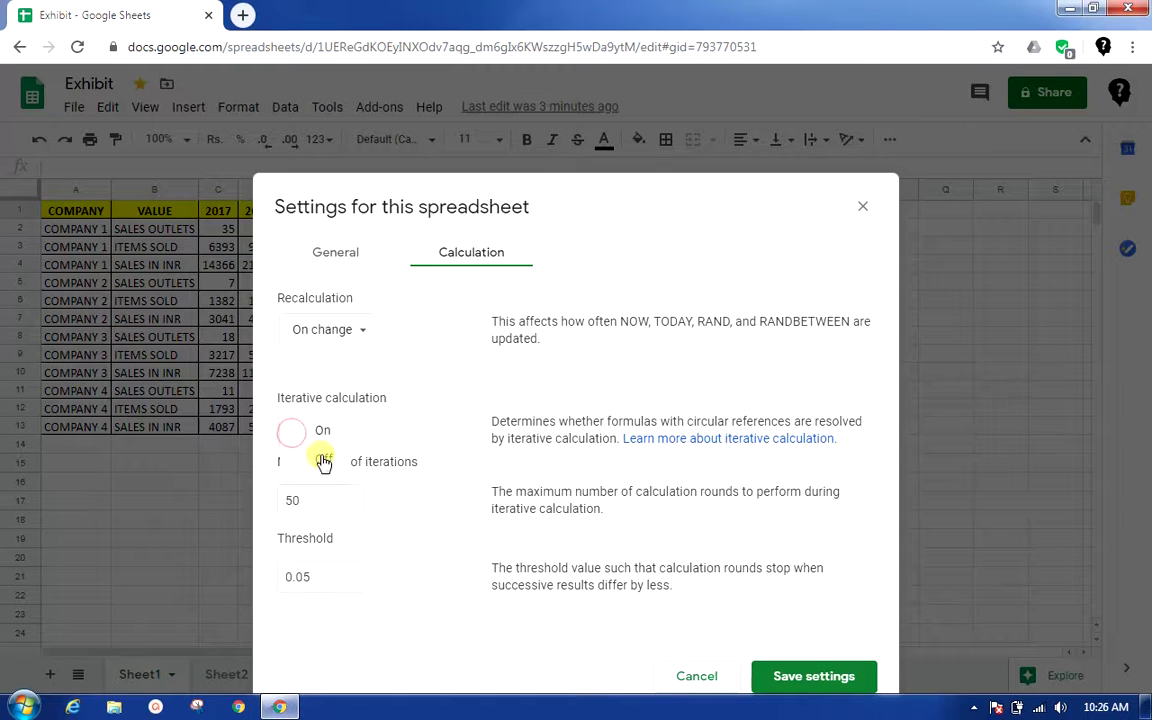
pyautogui.click(320, 456)
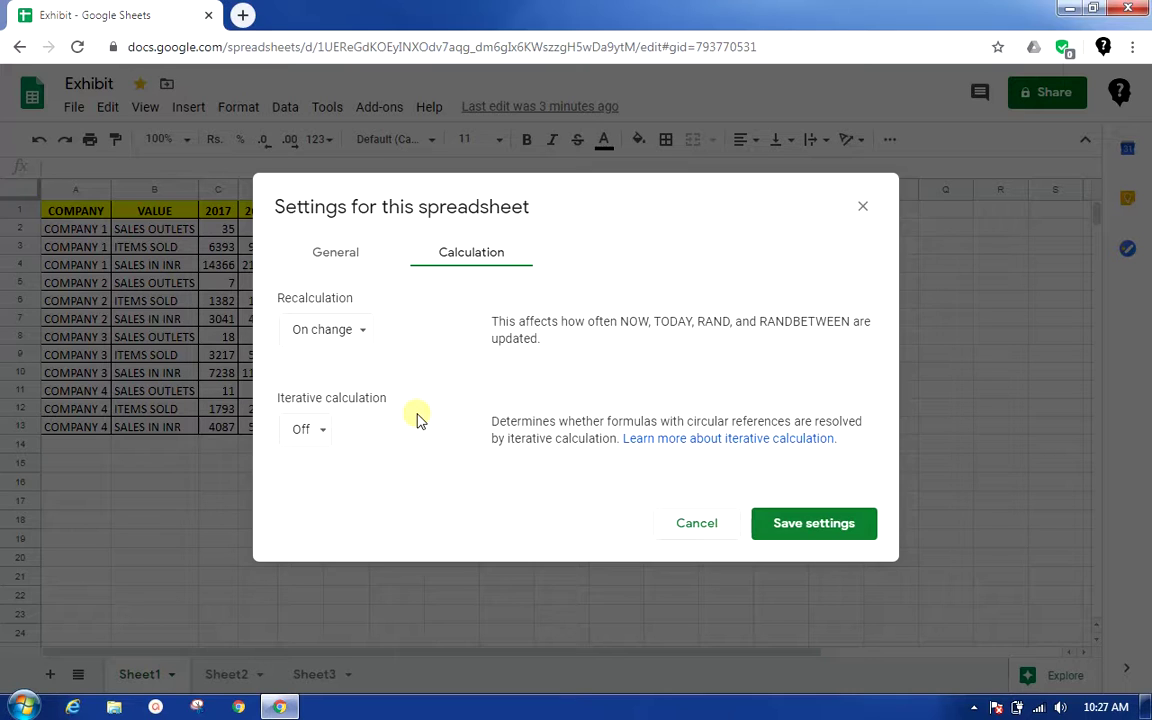
# - Return to the general settings, save the spreadsheet settings and select cell G1
pyautogui.click(392, 266)
pyautogui.click(818, 549)
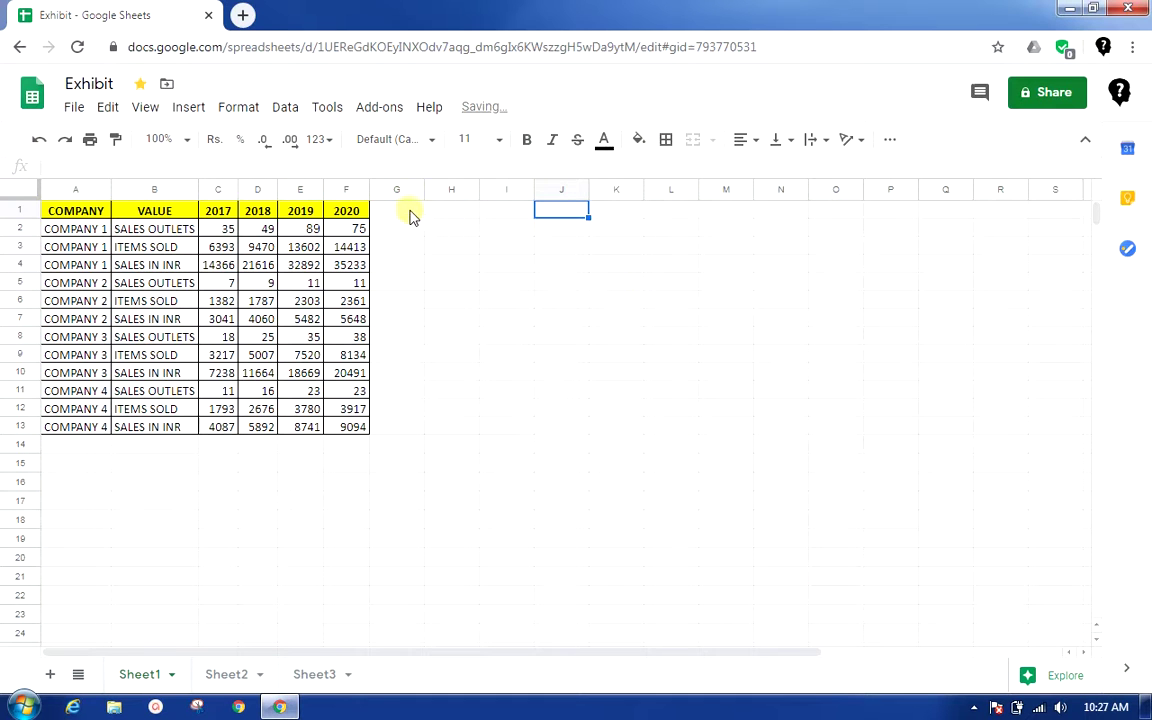
pyautogui.click(410, 213)
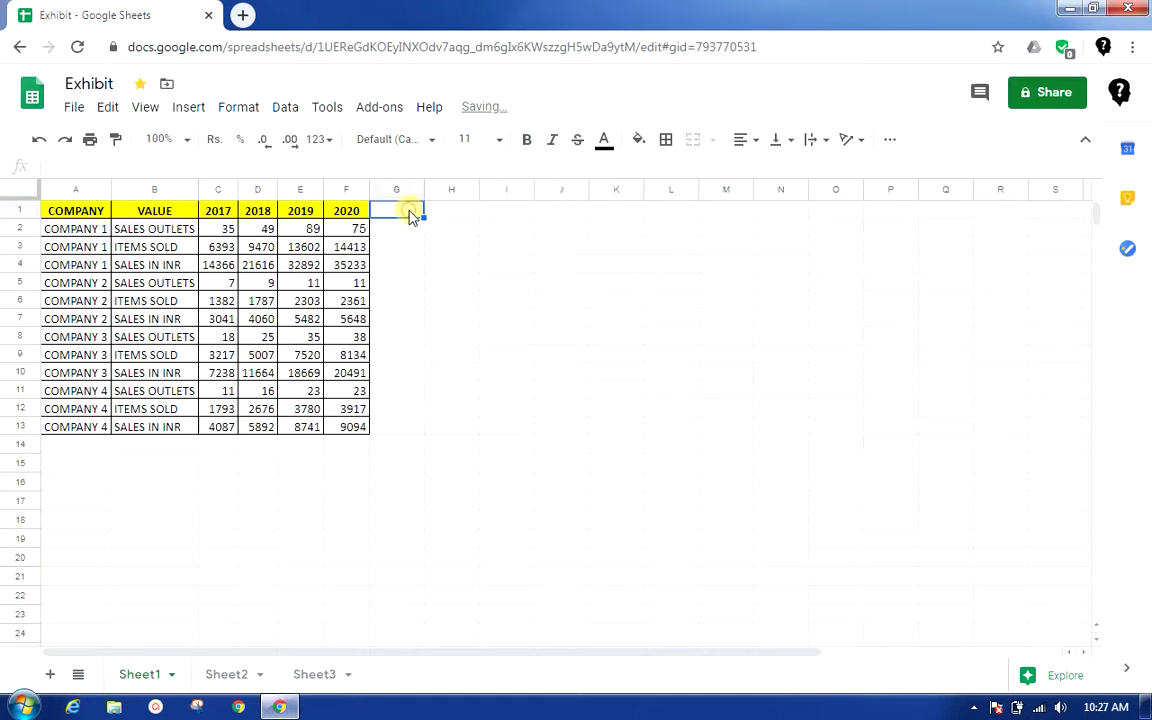